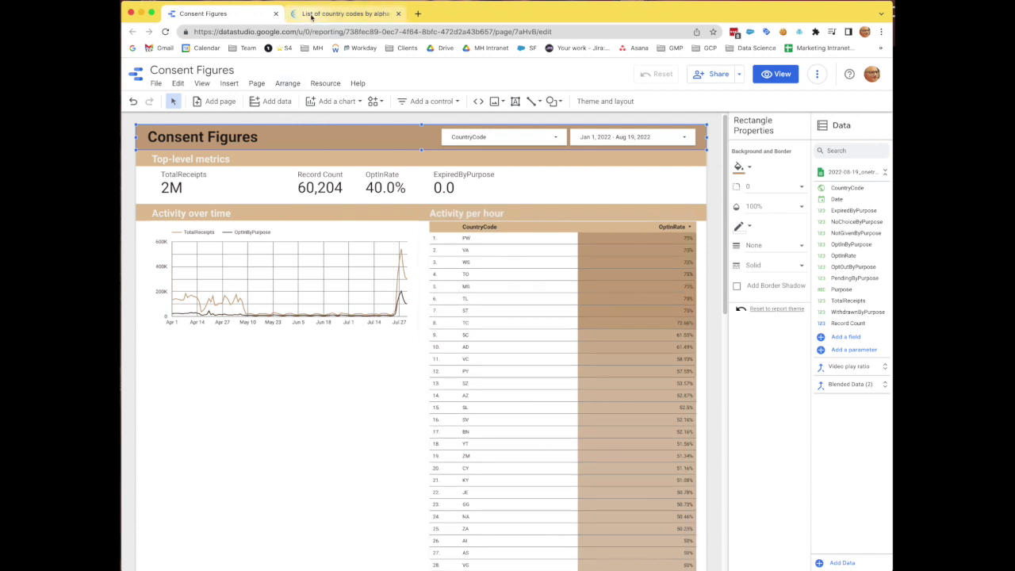
Step: Select the whole iban.com country-code table, from Åland Islands up to Afghanistan, for the text editor
click(311, 18)
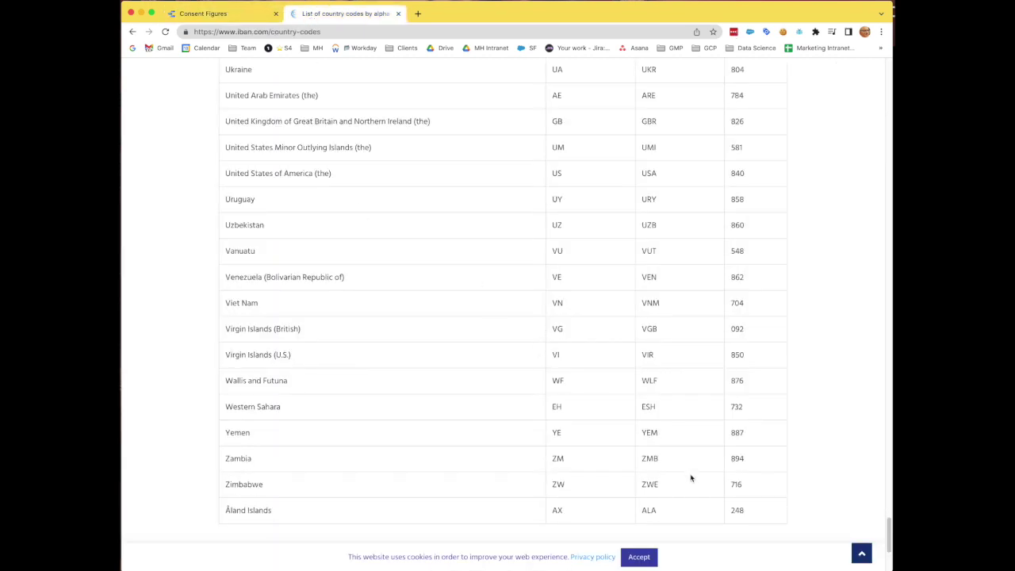
scroll(544, 419, up, 13)
scroll(550, 419, down, 15)
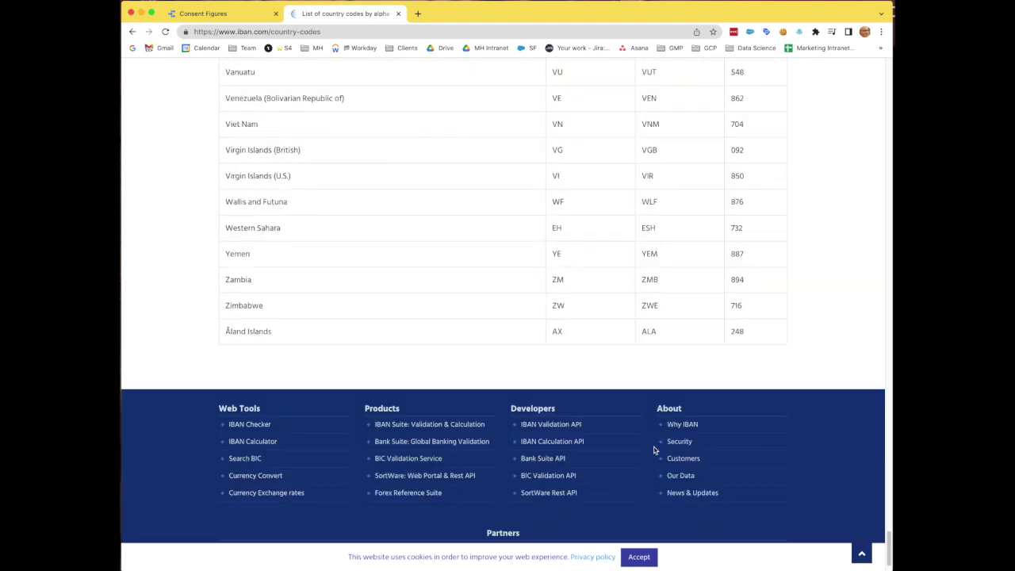
drag(748, 331, 223, 299)
scroll(428, 283, up, 20)
scroll(411, 270, up, 20)
scroll(410, 268, up, 10)
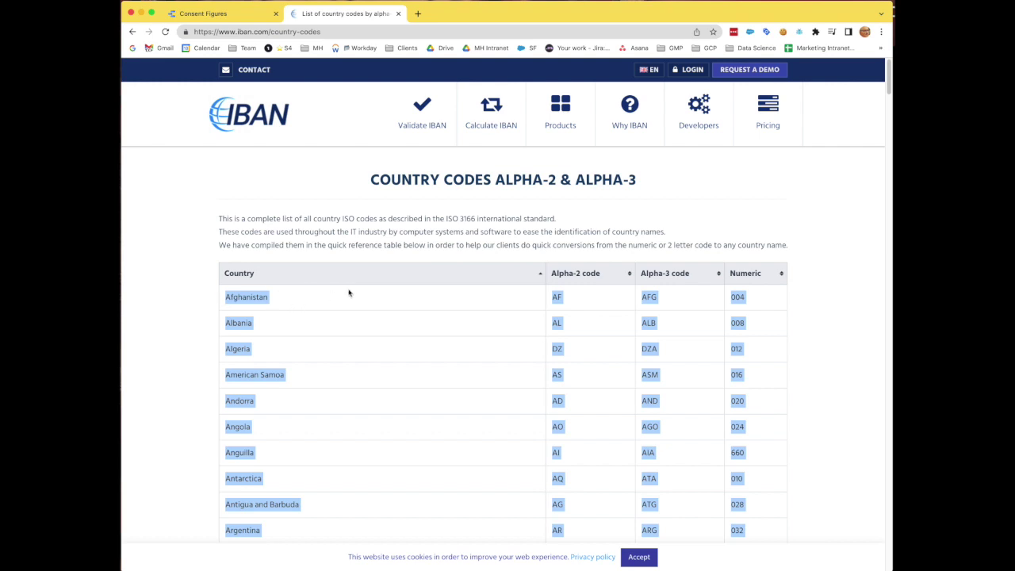
key(super+Tab)
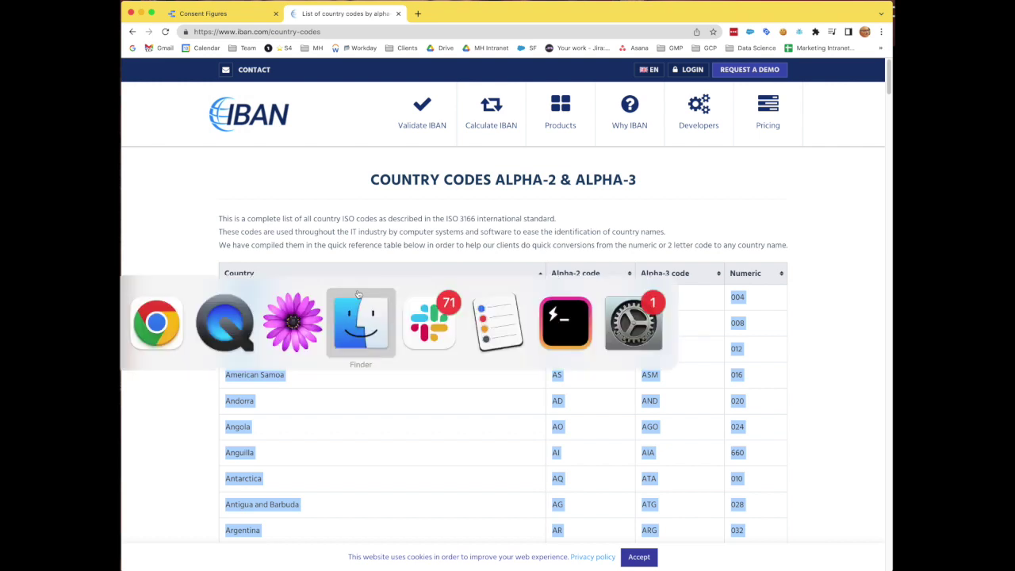
click(310, 317)
Step: Paste the 249 tab-separated country-code rows into a blank TextMate document and bring up Find
key(super+v)
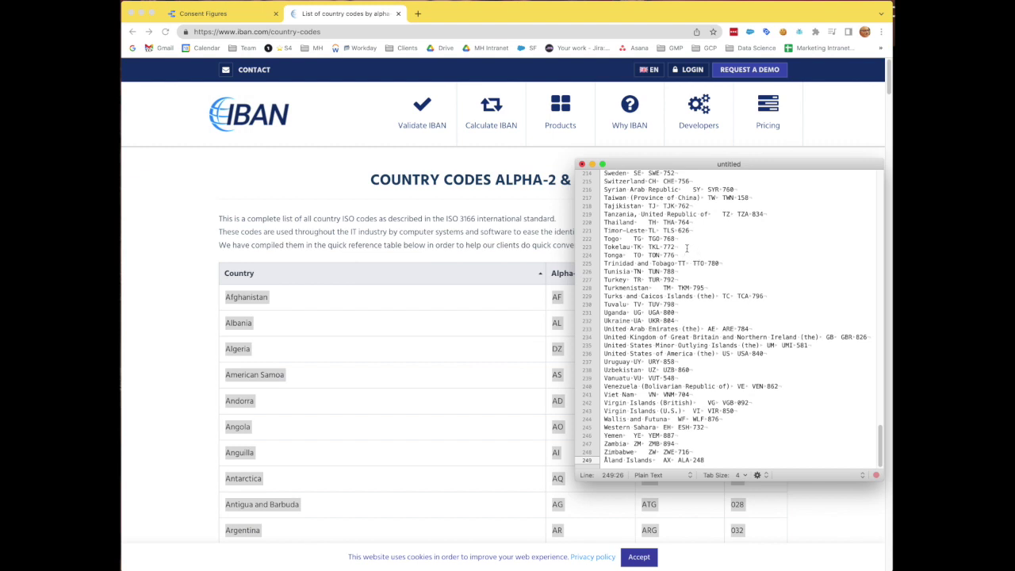
key(super+Tab)
key(super+f)
Step: Regex Replace All (.*)\t(.*)\t(.*)\t(.*) with $2,$1, turning every line into code,name like SE,Sweden
click(394, 233)
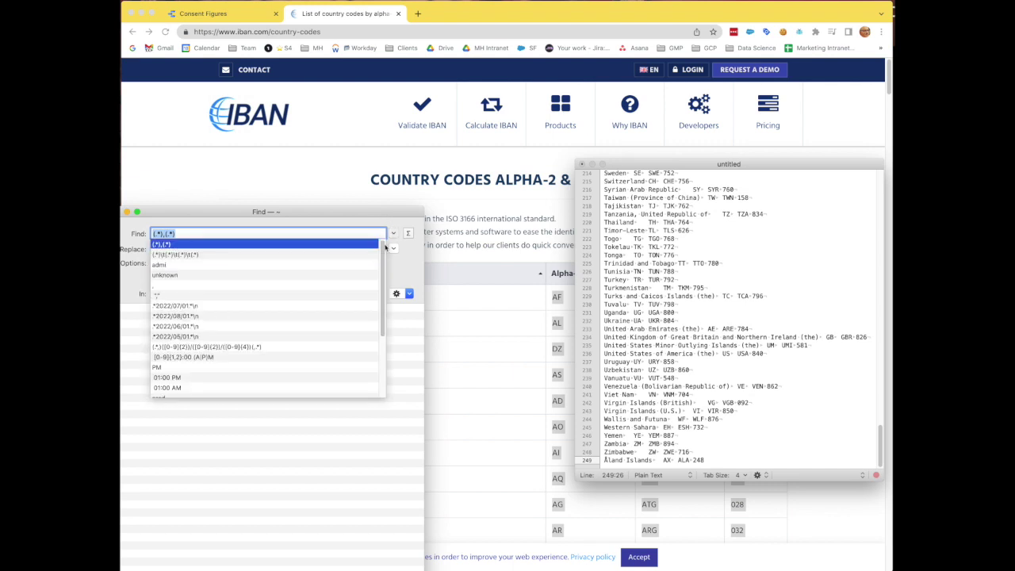
click(345, 260)
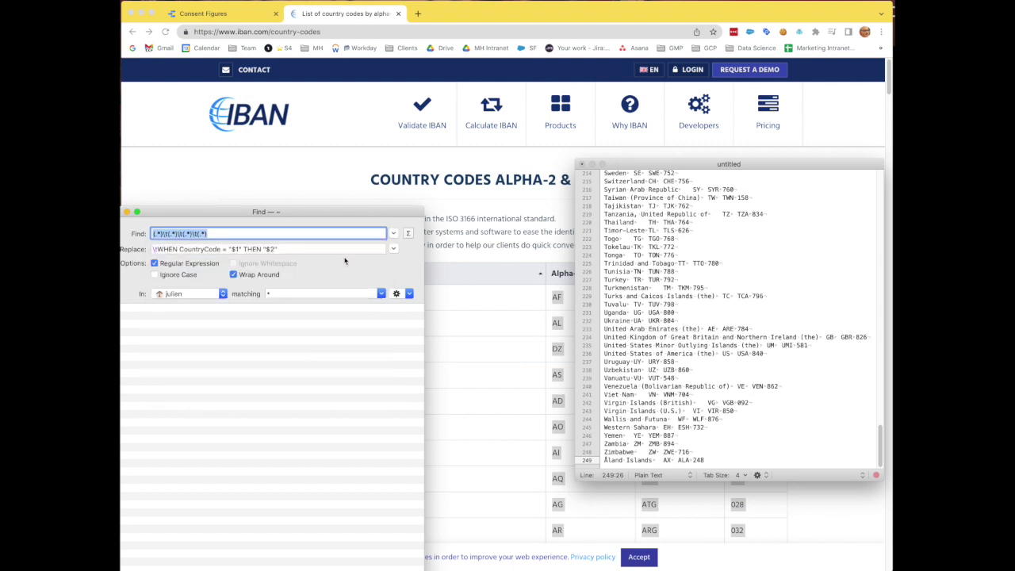
click(392, 250)
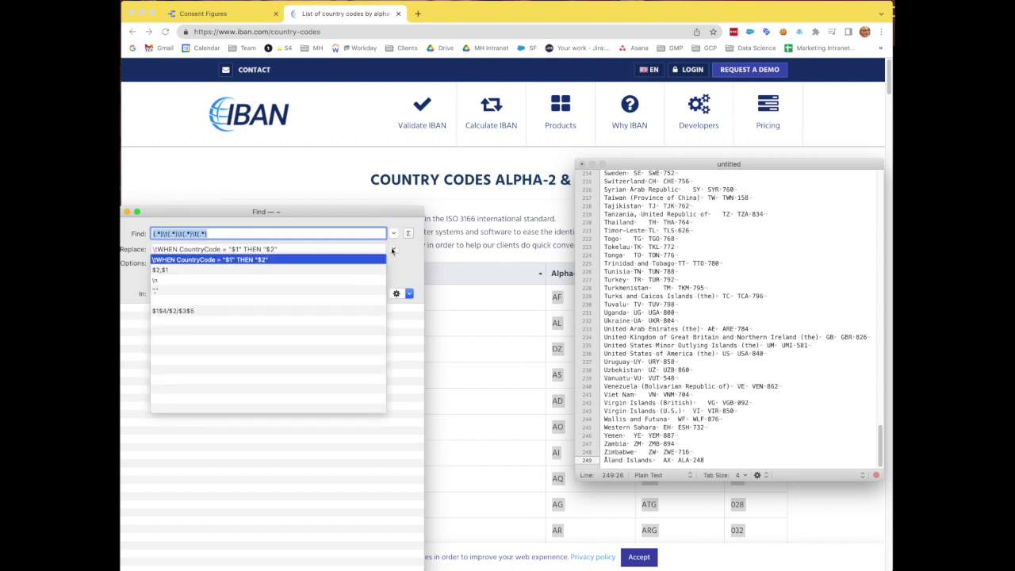
click(351, 274)
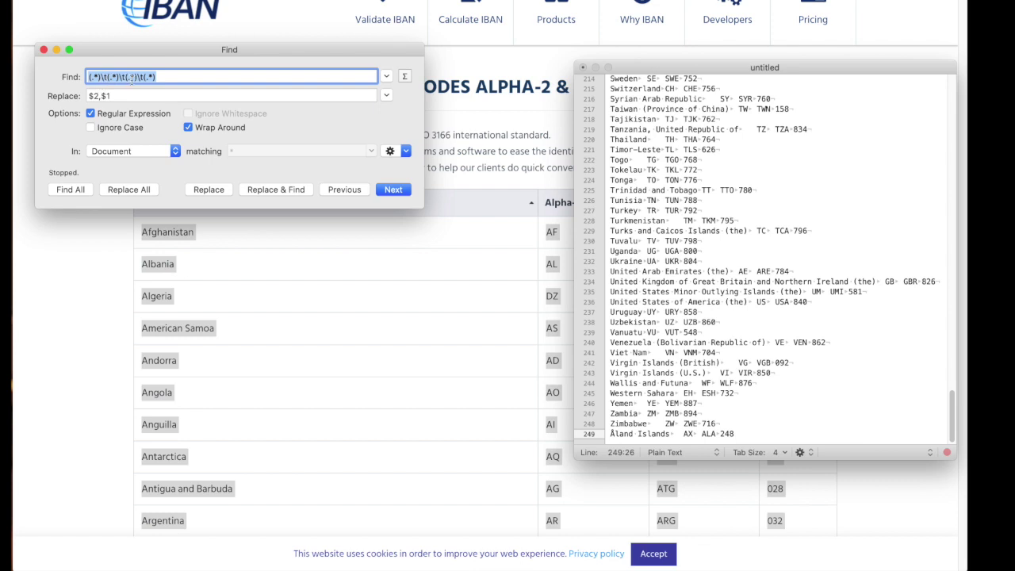
triple_click(90, 95)
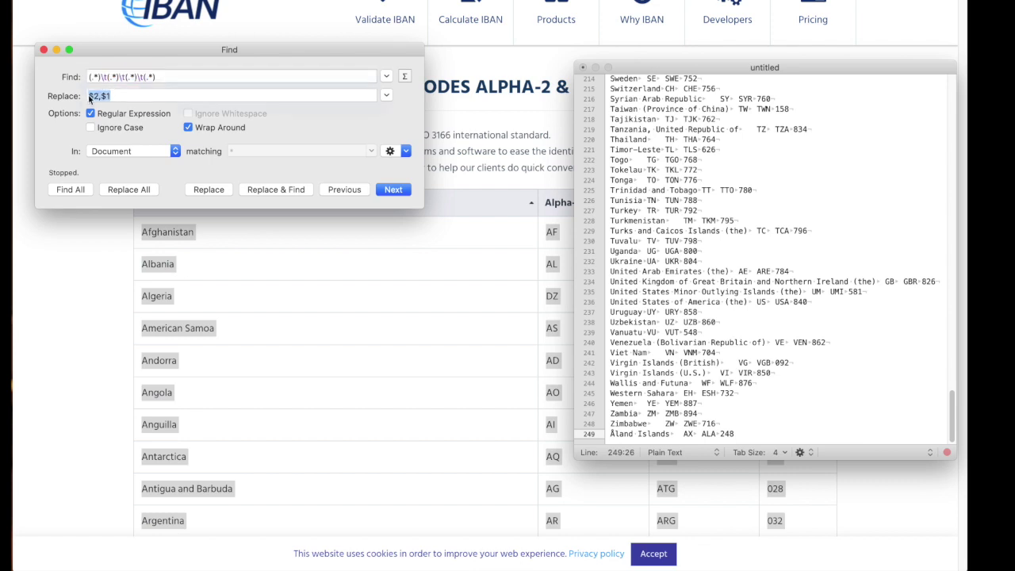
click(115, 95)
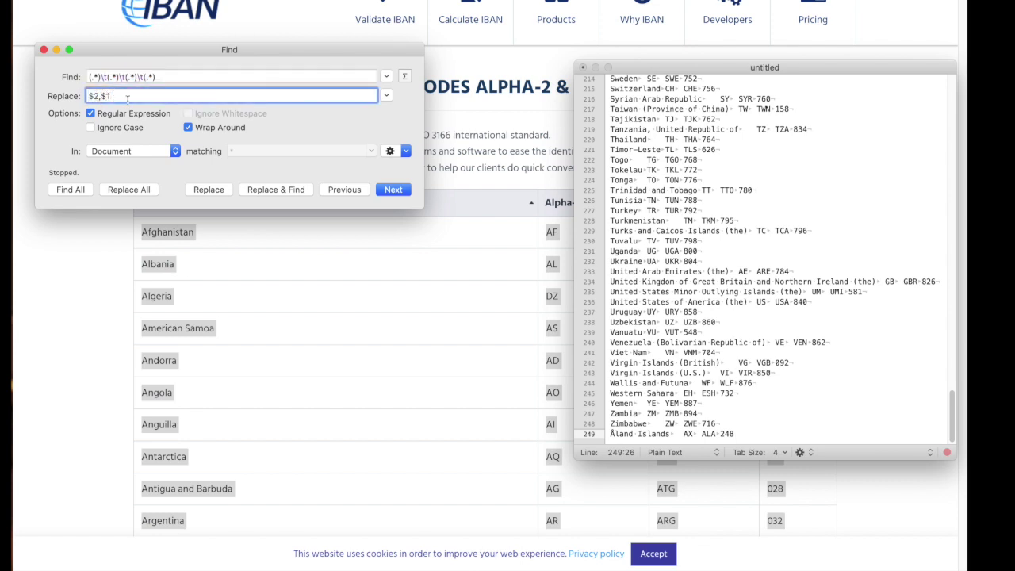
click(132, 189)
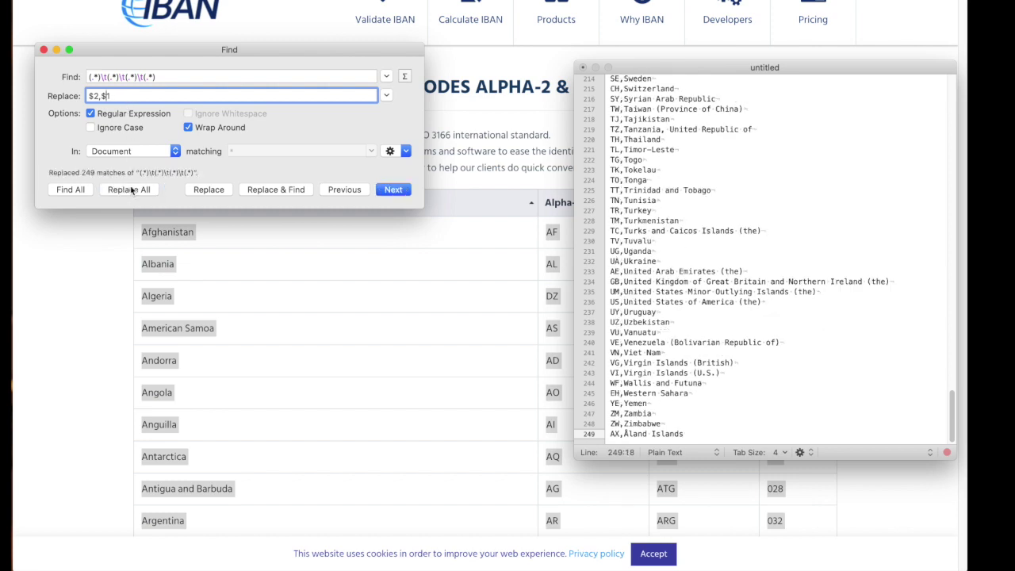
Step: Scroll up through the converted code,name lines to verify the conversion
click(700, 230)
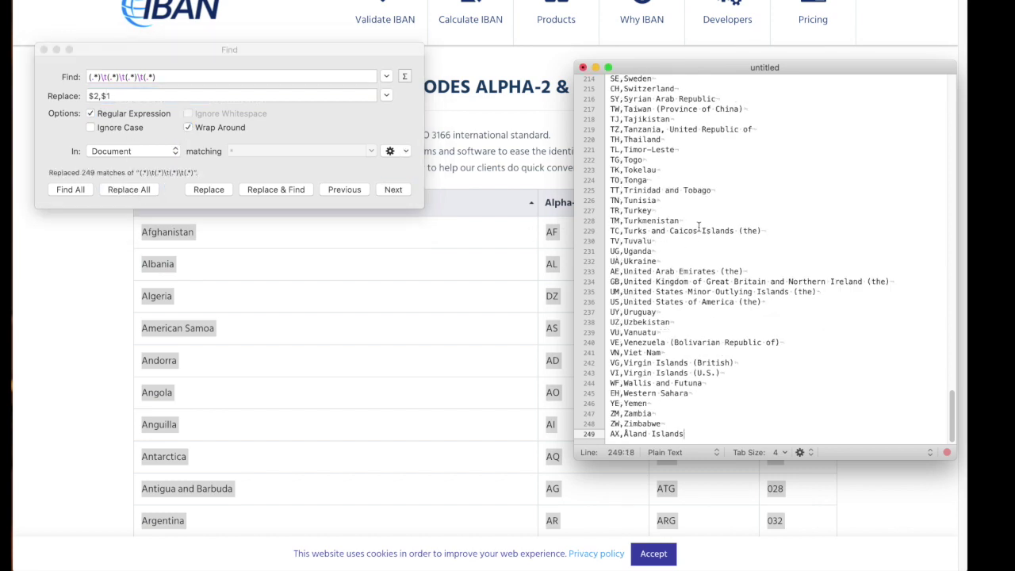
scroll(691, 228, up, 10)
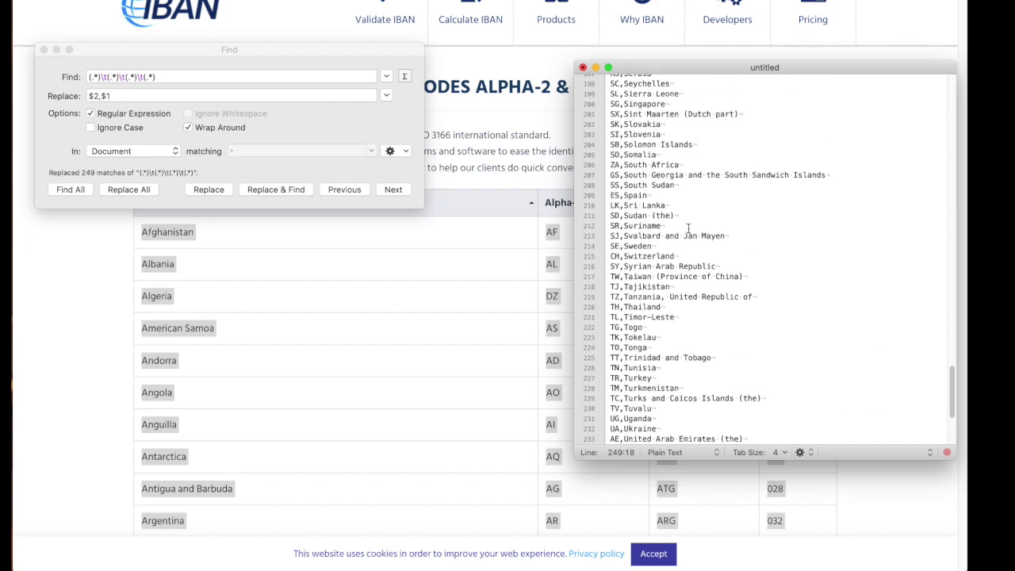
scroll(687, 229, up, 15)
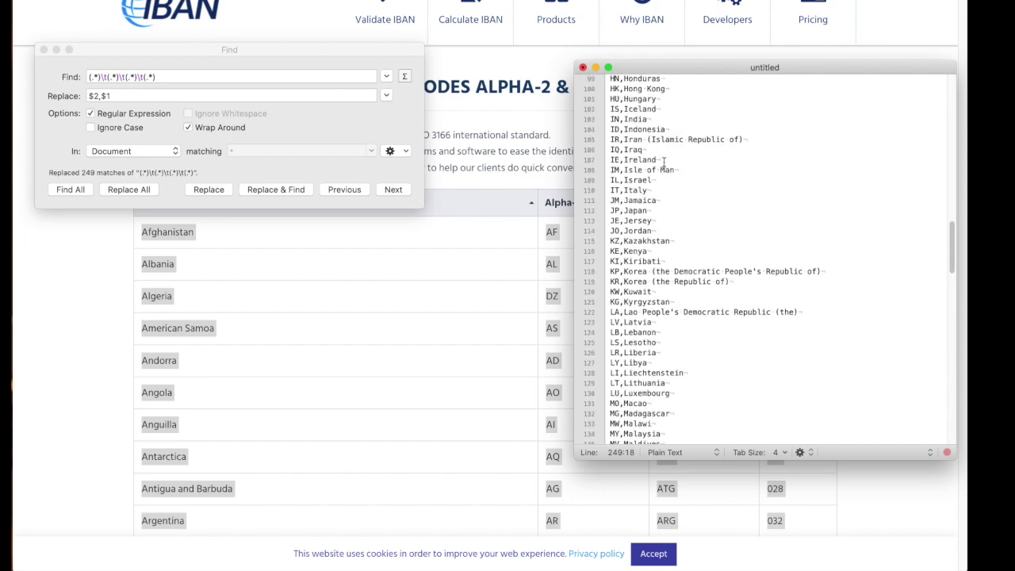
scroll(662, 156, up, 18)
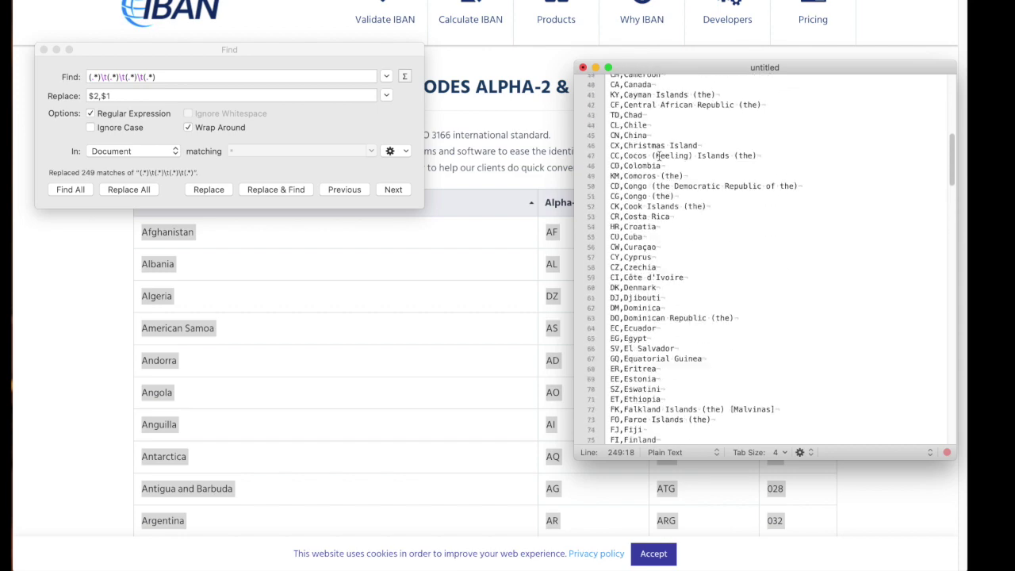
scroll(658, 156, up, 5)
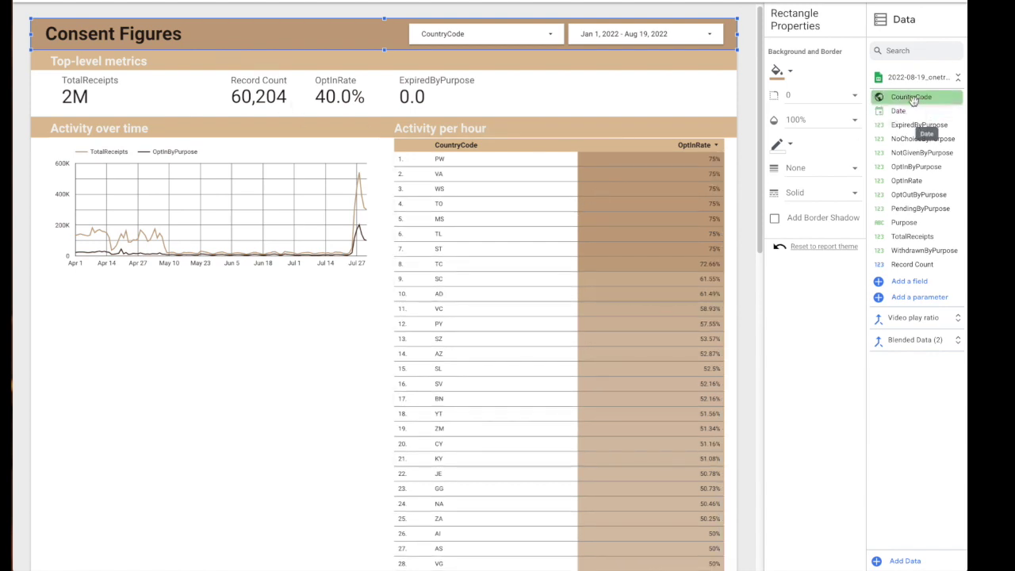
Step: Add a new calculated field named CountryName to the report's data source
click(877, 82)
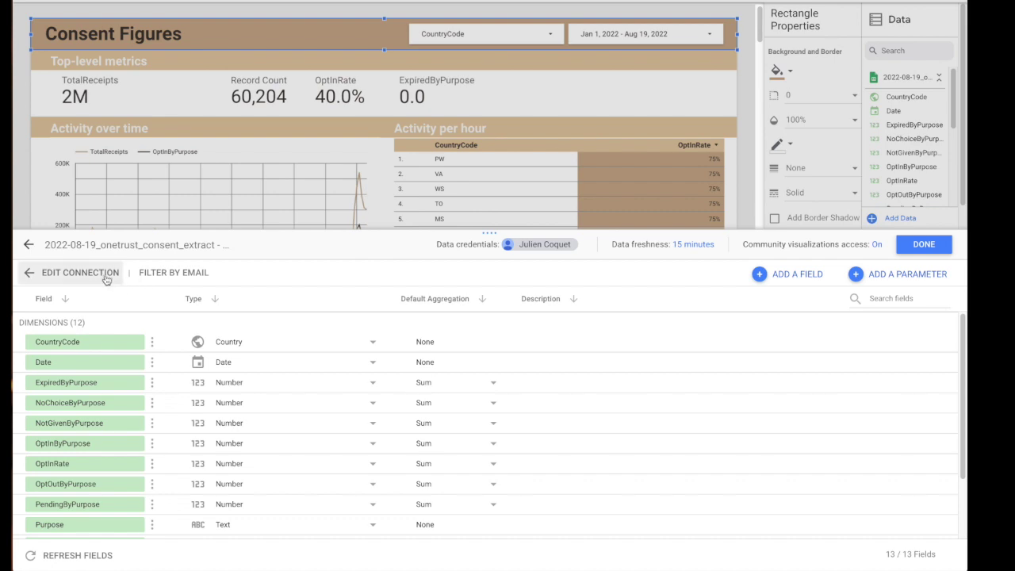
click(791, 279)
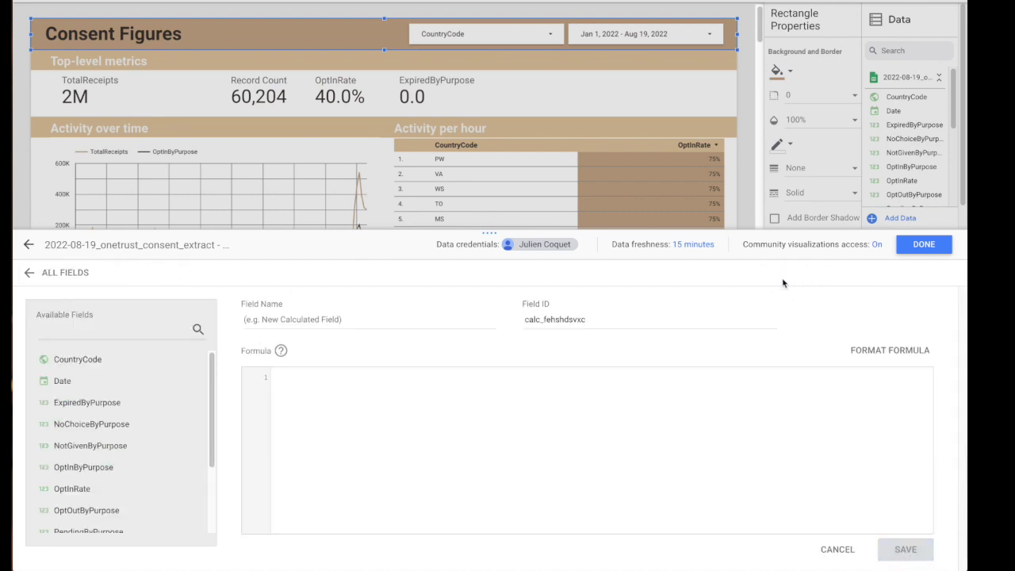
click(312, 320)
text(Country)
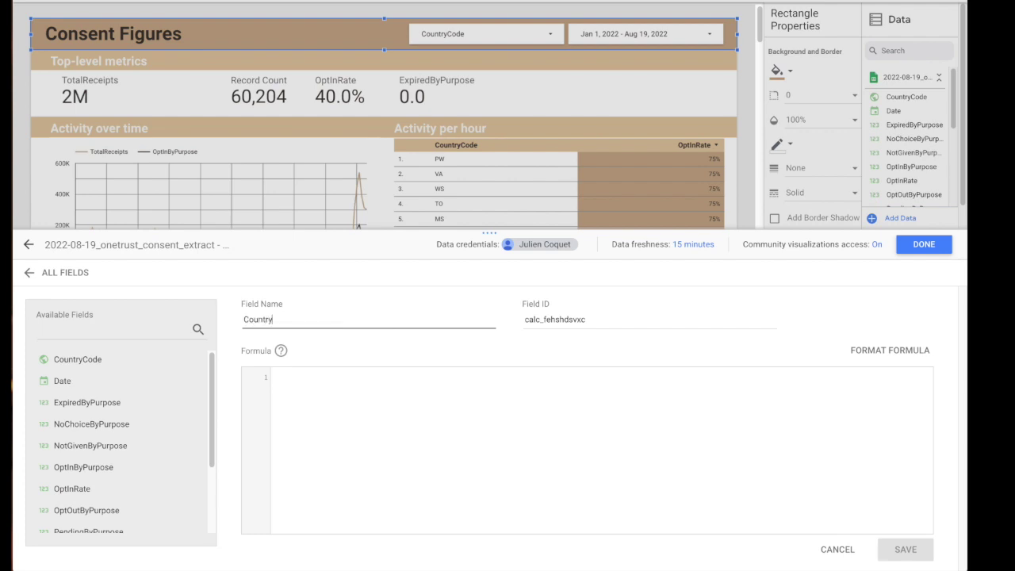
text(NAle)
Step: Write the formula CASE WHEN CountryCode = "XX" THEN "CountryName" END and select the WHEN line
click(326, 380)
text(C)
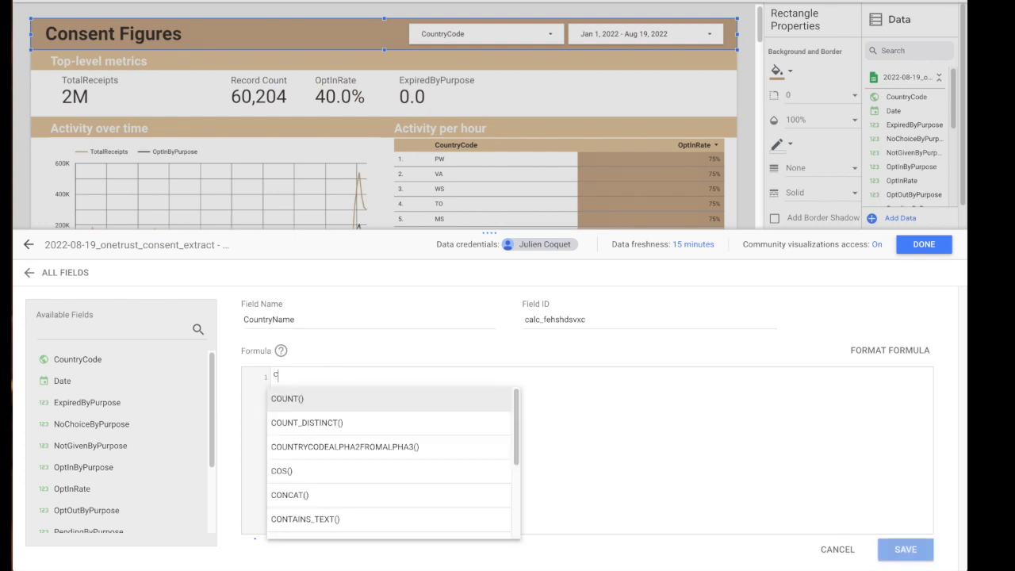
text(ASE END)
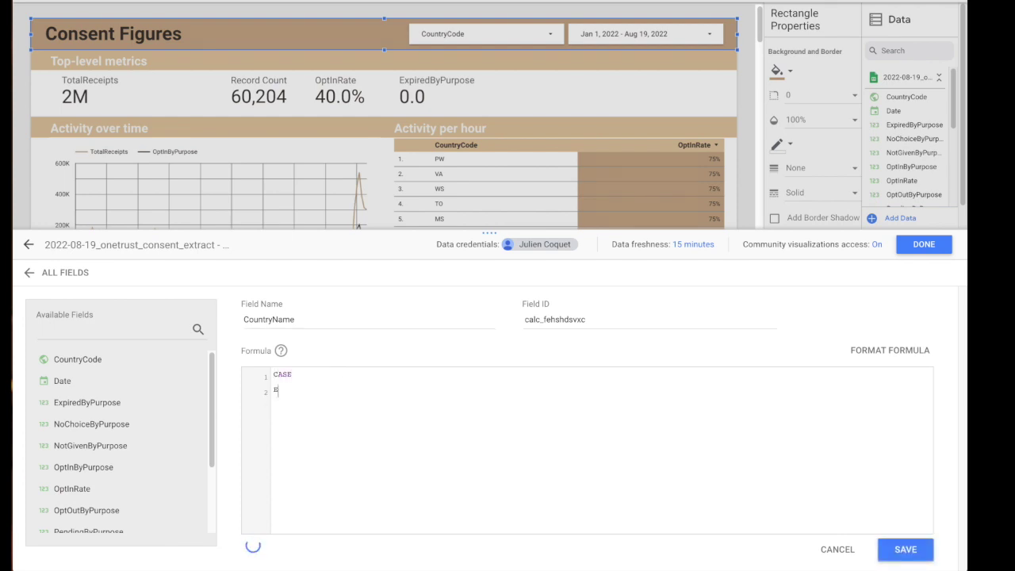
key(Escape)
key(Return)
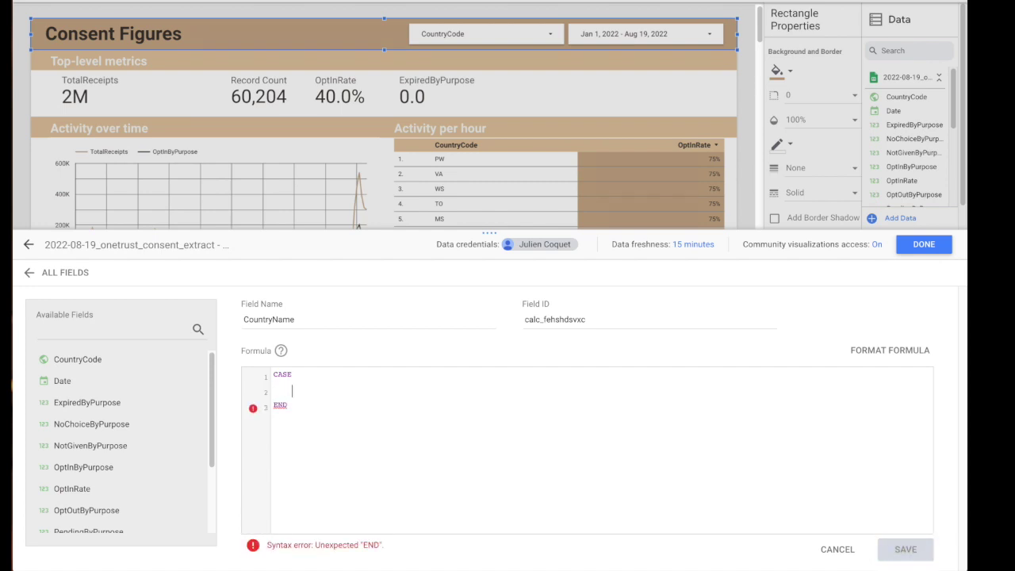
text(WH)
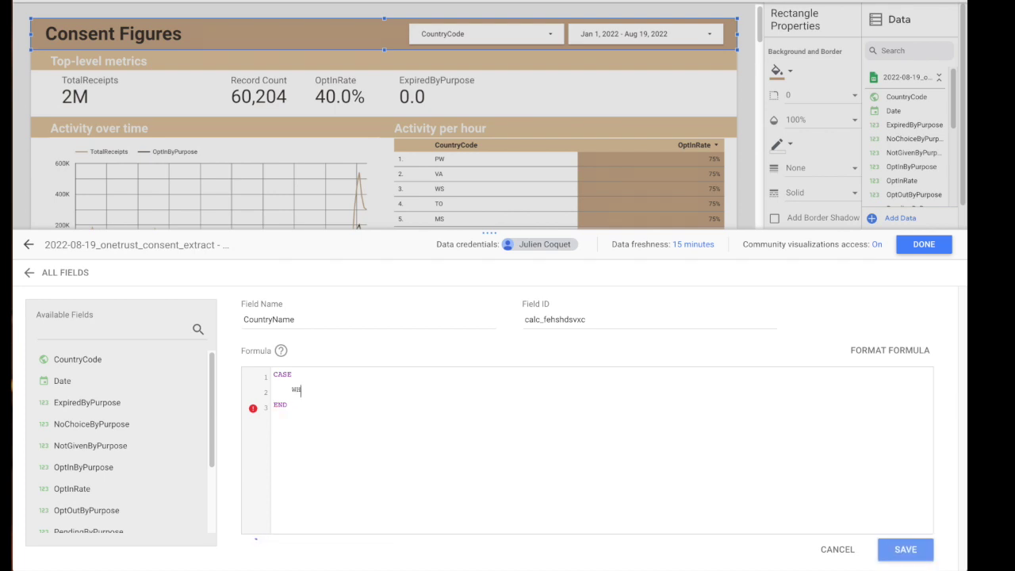
text(EN Countr)
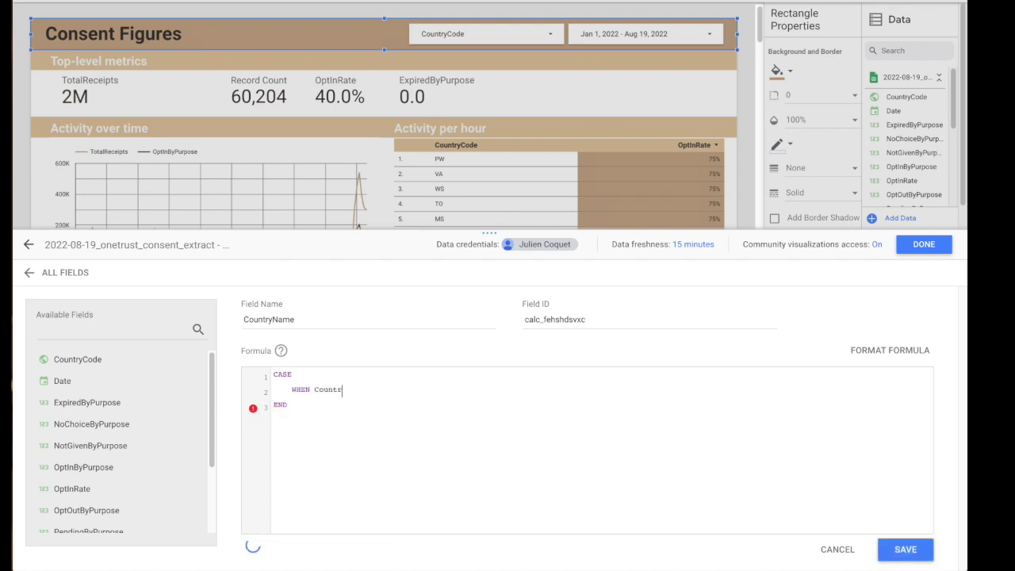
text(yCode)
key(Return)
text(= ")
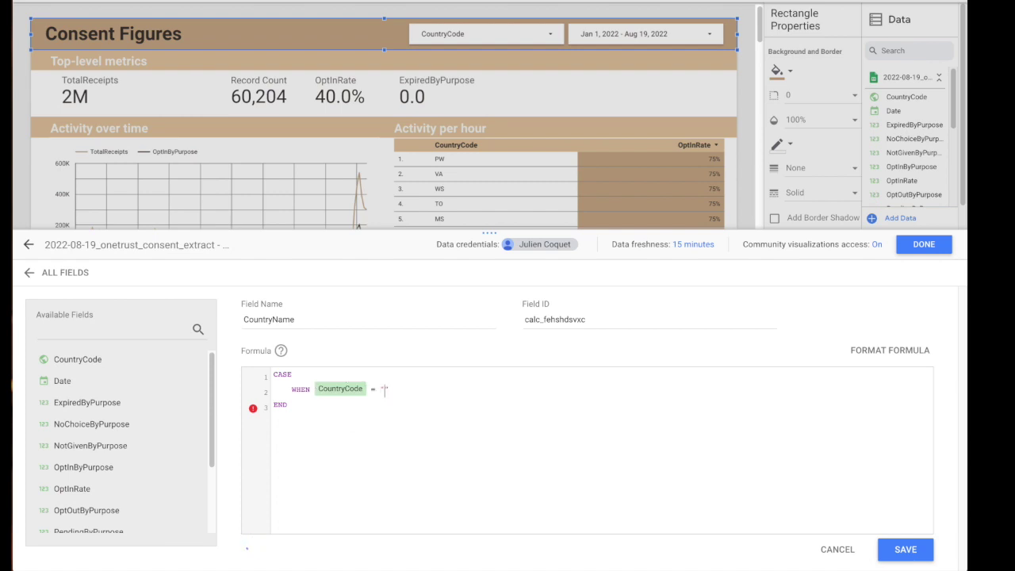
text(XX" THEN "CountryName)
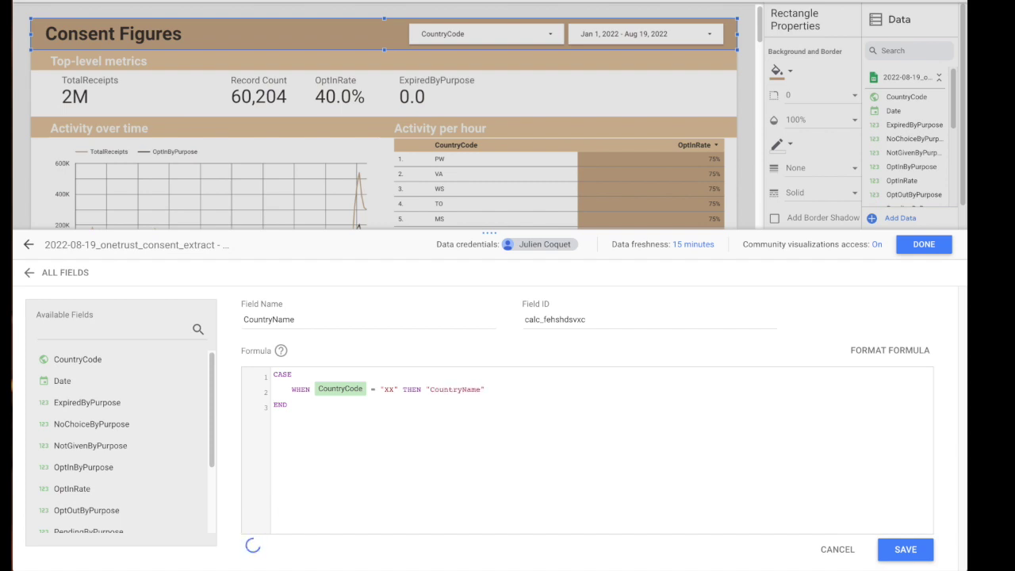
key(shift+Home)
key(super+c)
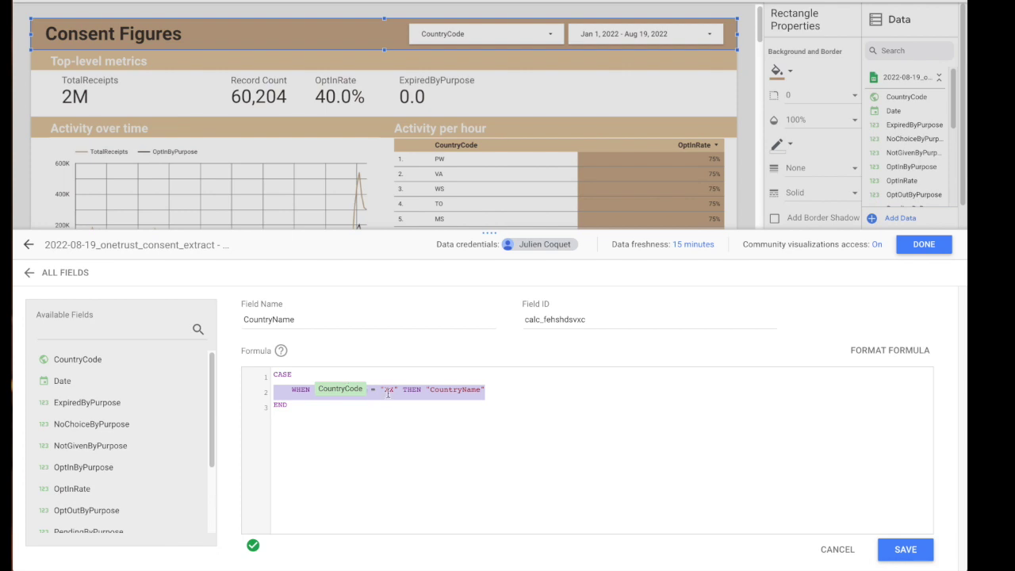
key(super+Tab)
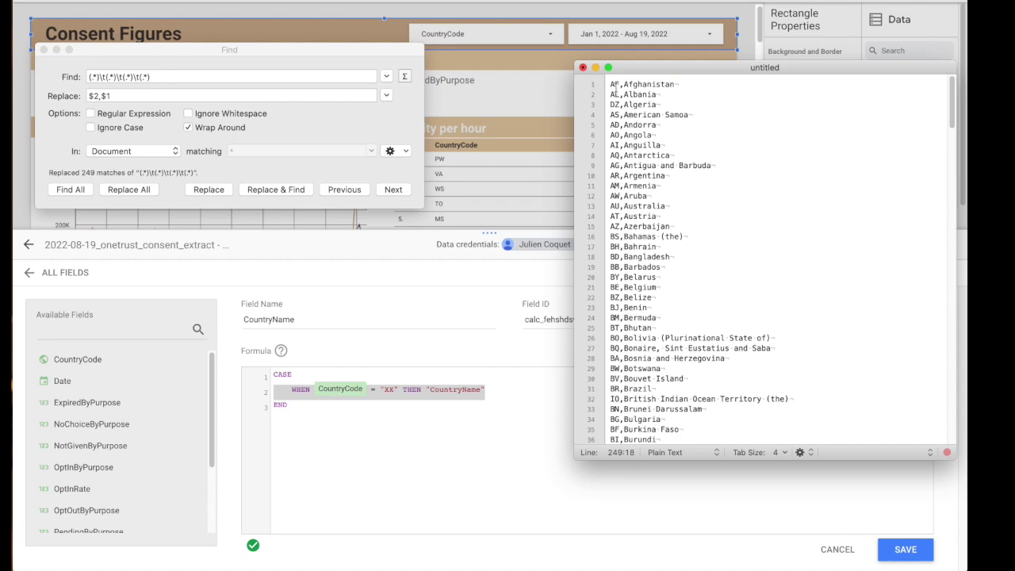
Step: Paste the WHEN template line above the first line of the country list
click(673, 116)
key(super+Up)
key(Return)
key(Up)
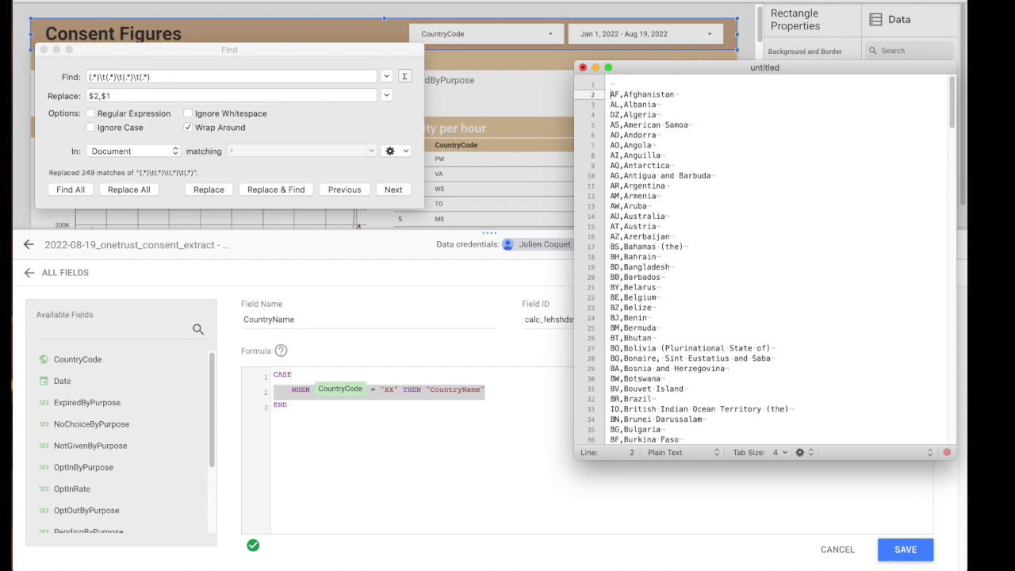
key(super+v)
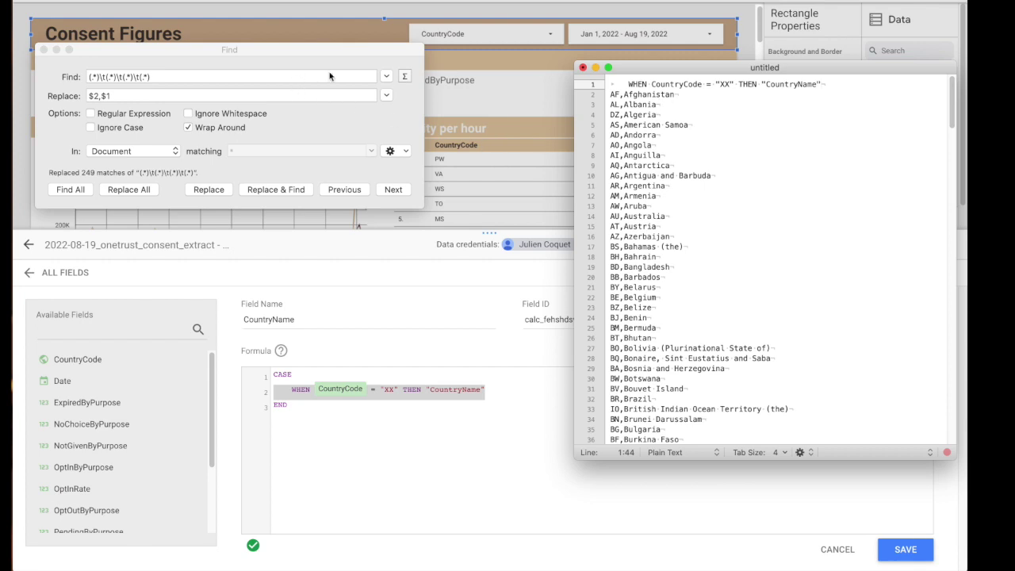
Step: Set the regex search pattern to (.*),(.*) from the Find history
click(386, 76)
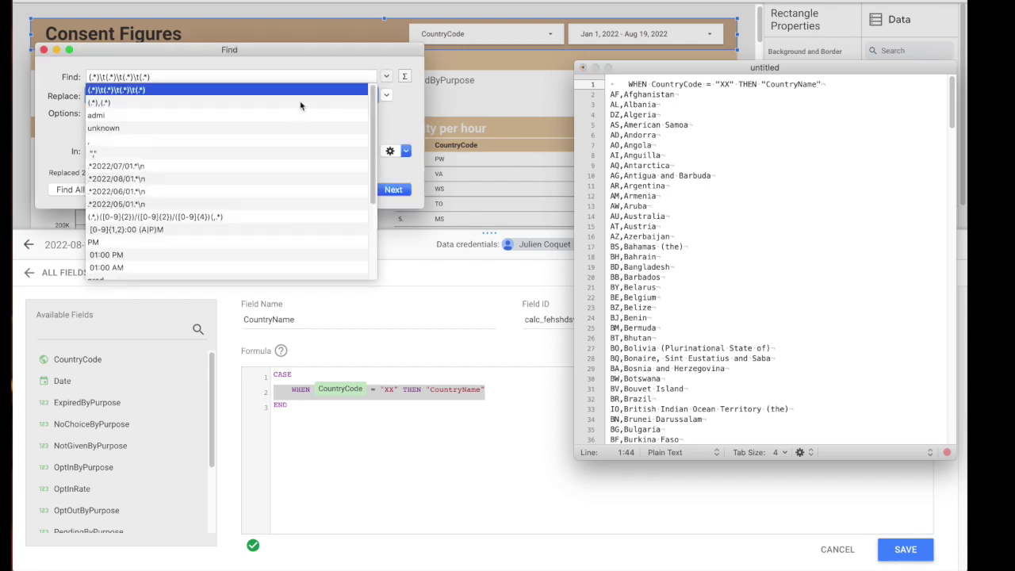
click(298, 102)
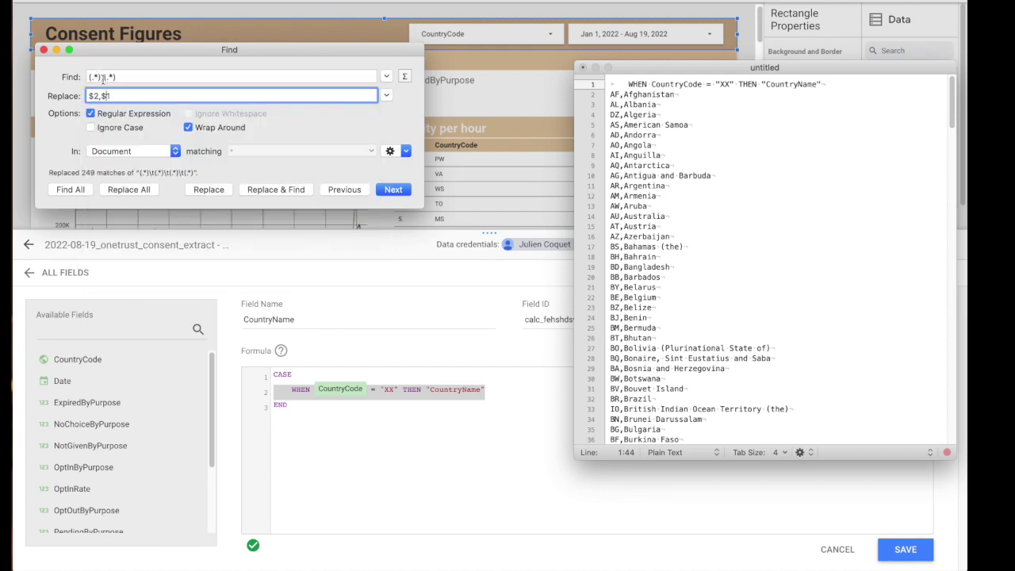
click(387, 96)
Step: Replace every line with \tWHEN CountryCode = "$1" THEN "$2" after deleting the template line
click(298, 122)
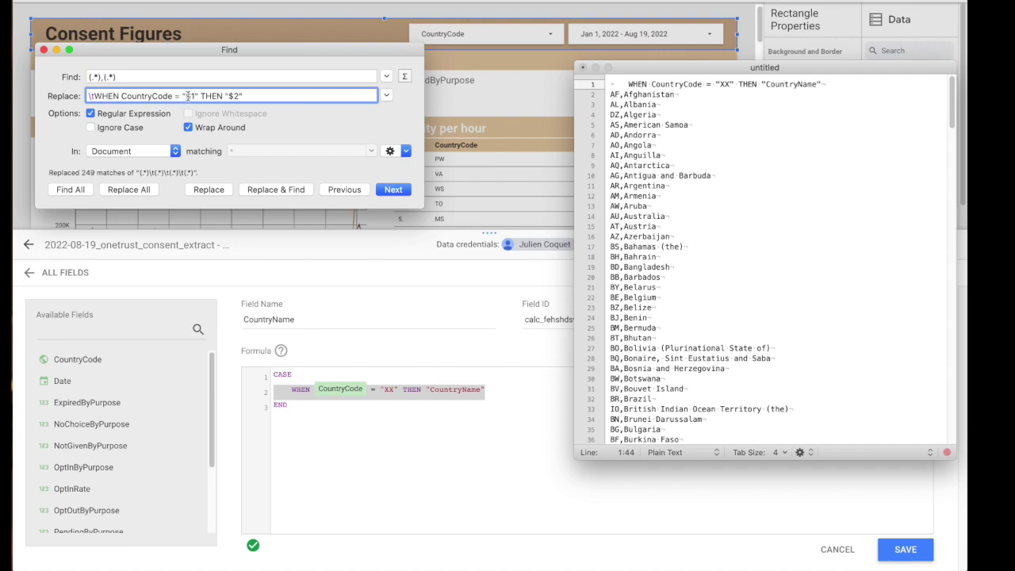
double_click(233, 96)
key(super+a)
click(740, 87)
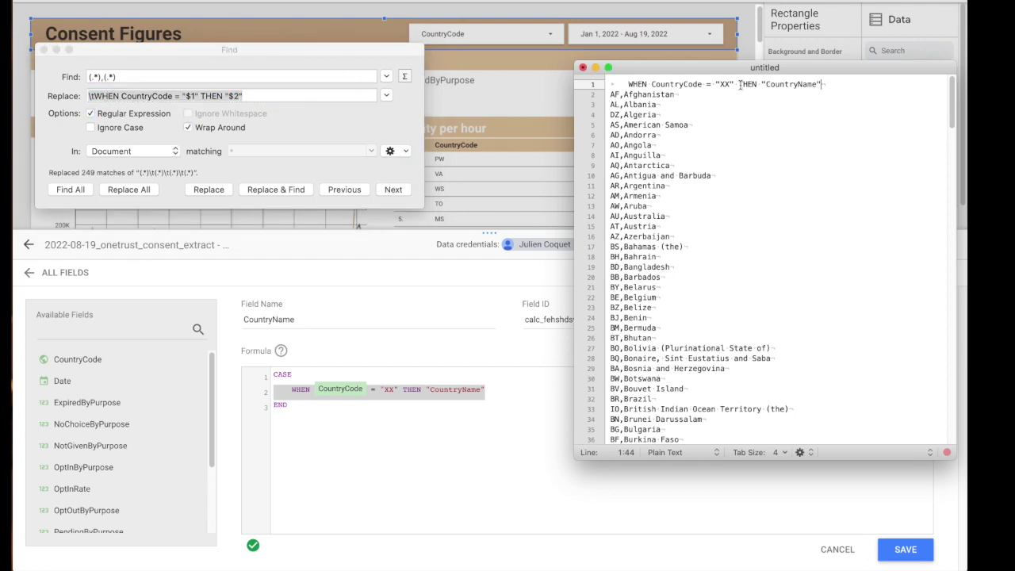
key(super+shift+Left)
key(BackSpace)
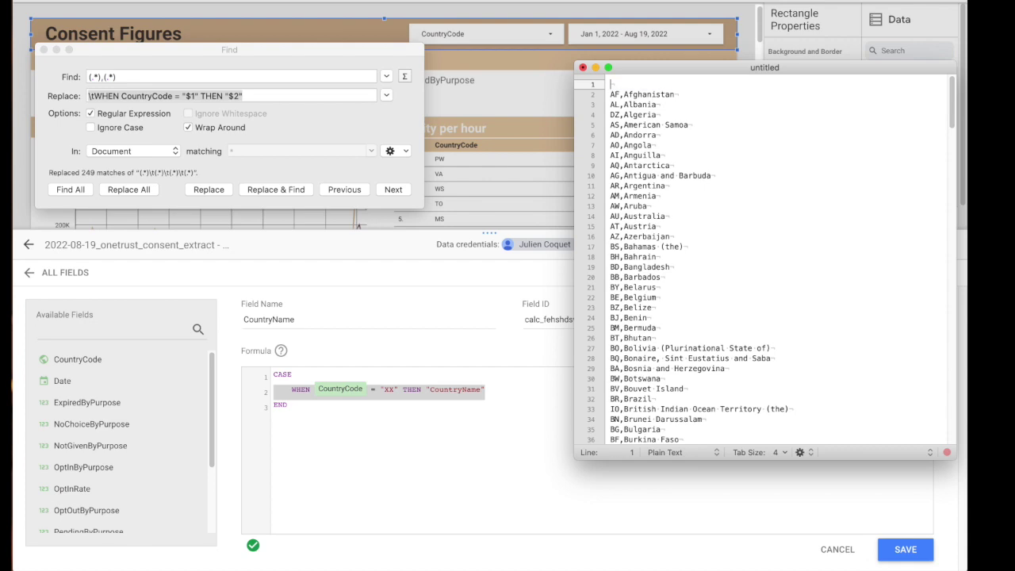
key(Delete)
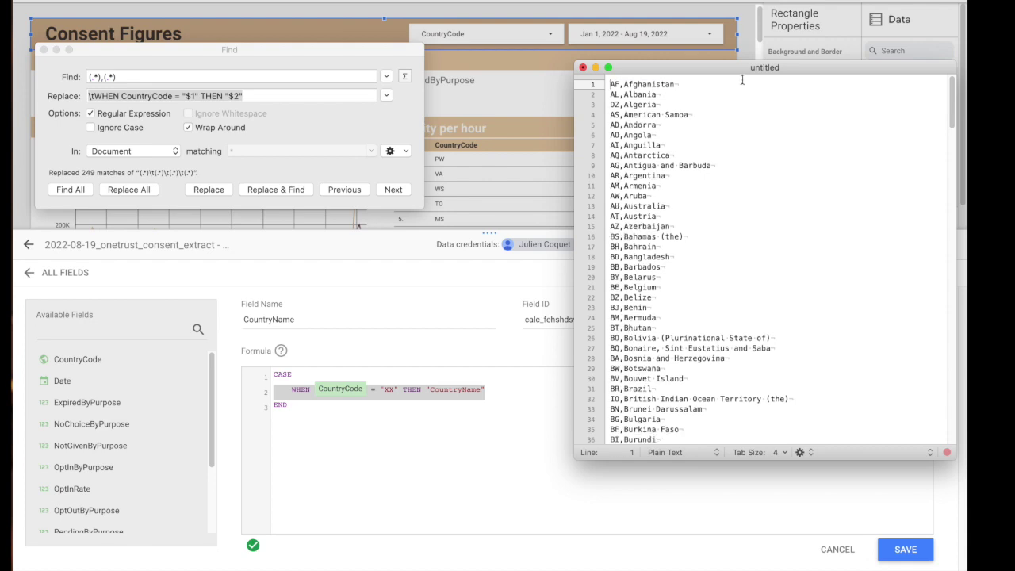
click(127, 191)
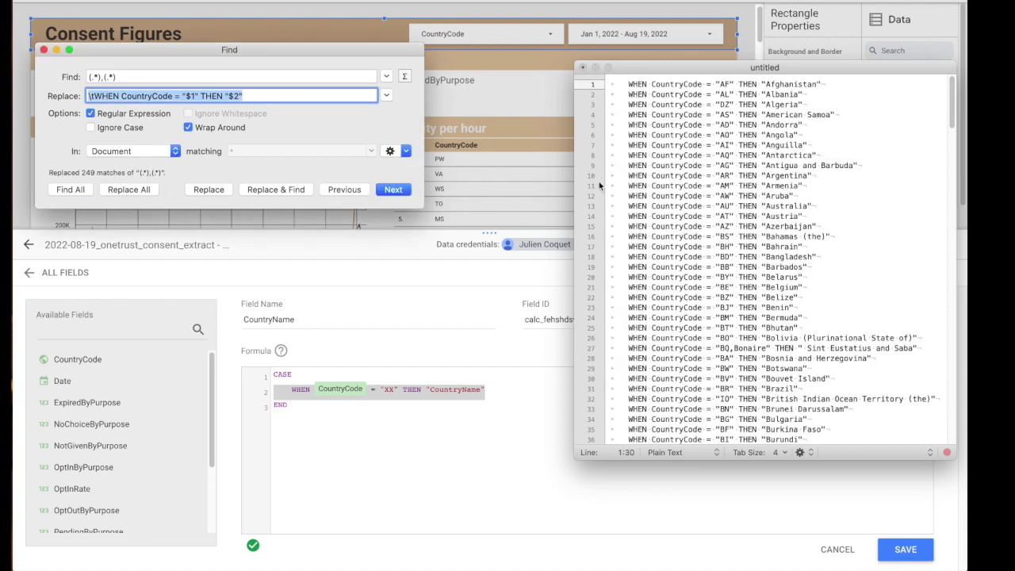
Step: Copy all the generated WHEN clauses and select the template line in the Data Studio formula
click(671, 187)
key(super+a)
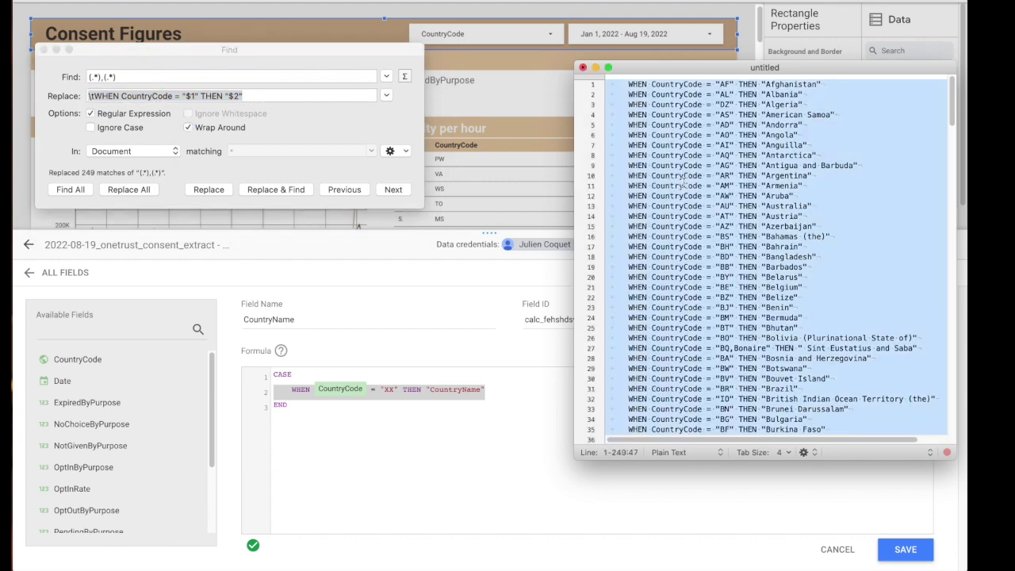
click(509, 390)
triple_click(509, 390)
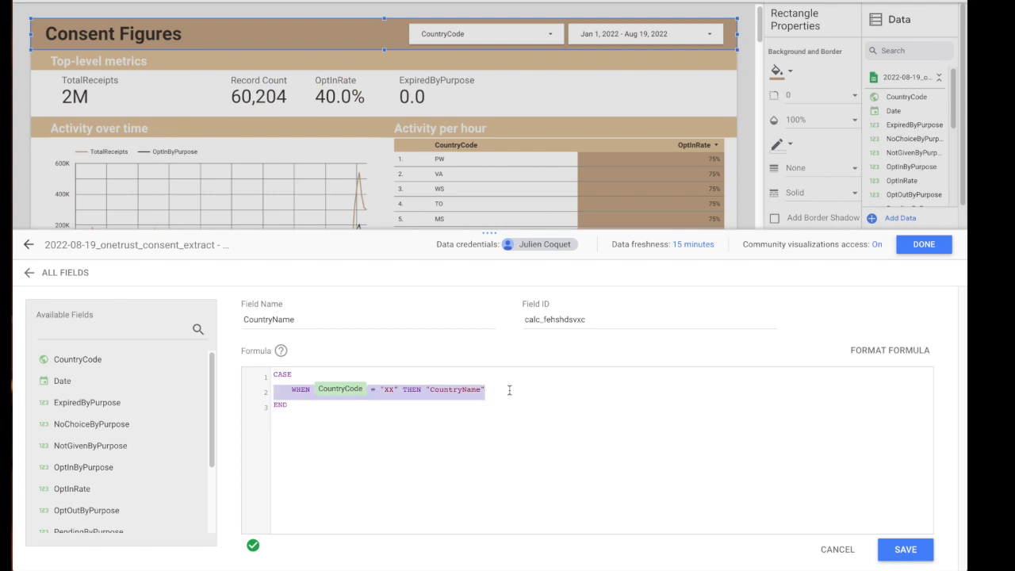
Step: Paste the 249 WHEN clauses into the CountryName formula and place the cursor at line 200's clause
key(super+v)
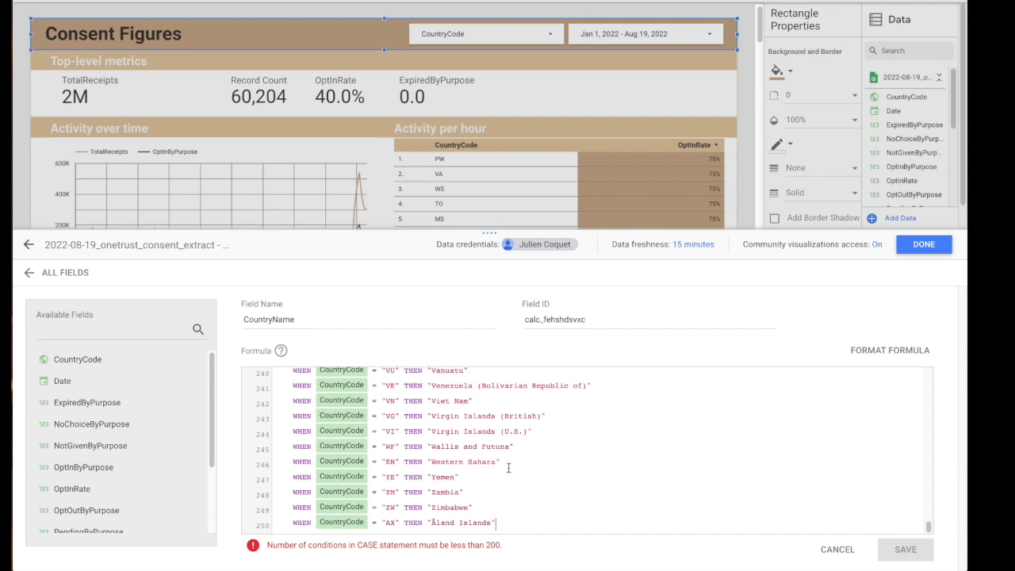
scroll(505, 467, down, 1)
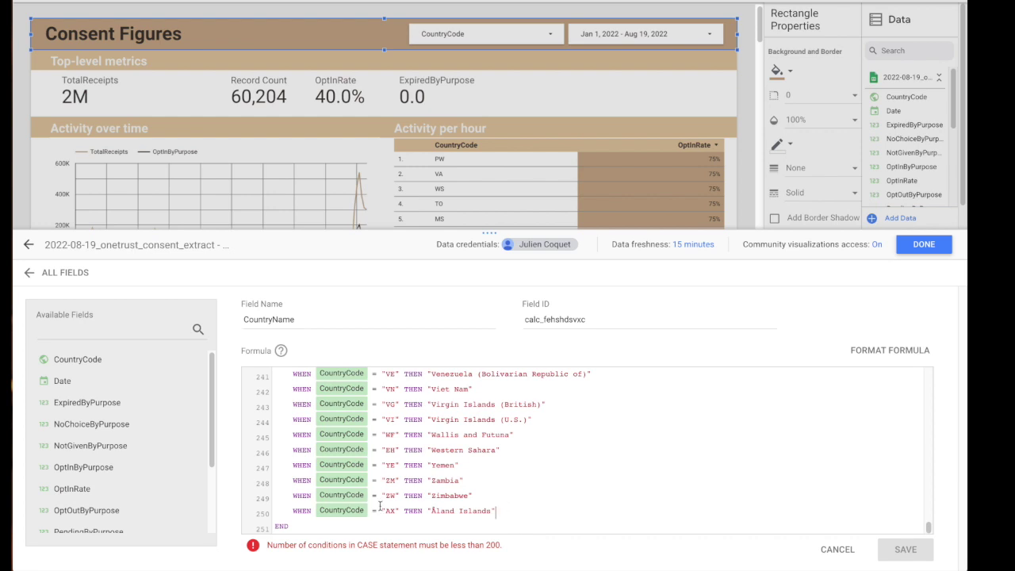
scroll(357, 496, up, 5)
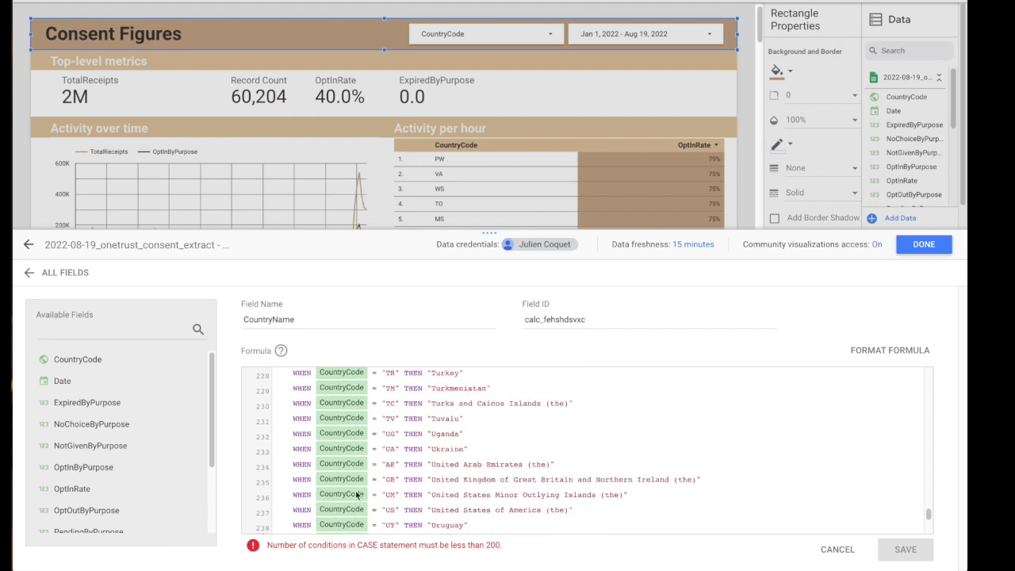
scroll(357, 494, up, 5)
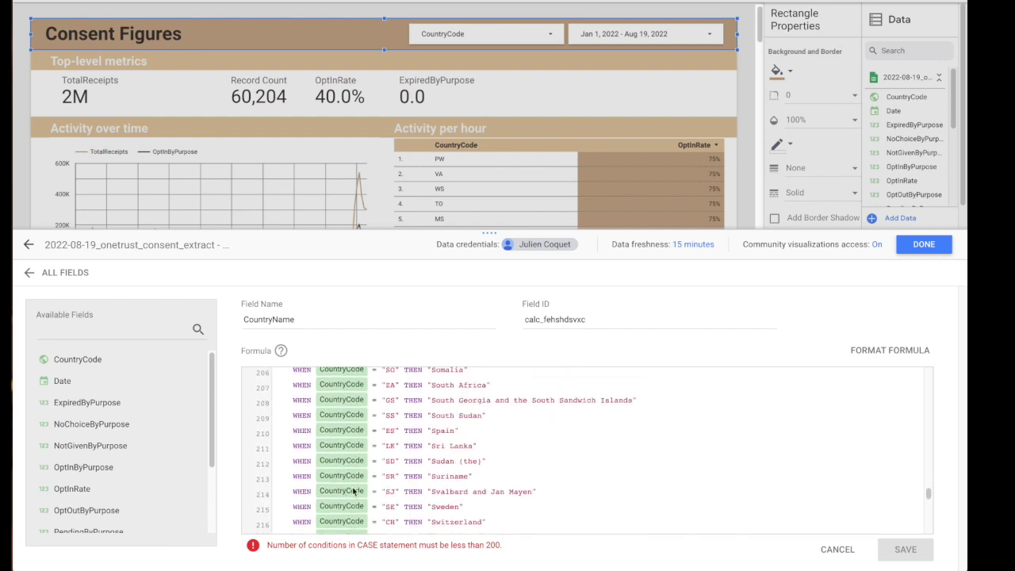
scroll(322, 440, up, 2)
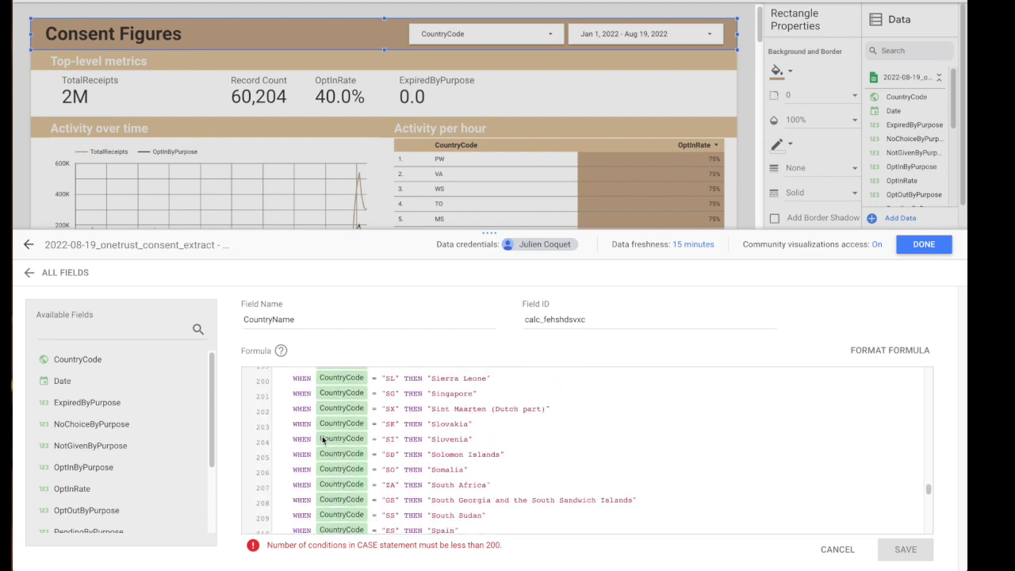
click(293, 378)
Step: Delete clauses from line 200 on, end the CASE with ELSE "Other Country", and save the CountryName field
key(ctrl+shift+End)
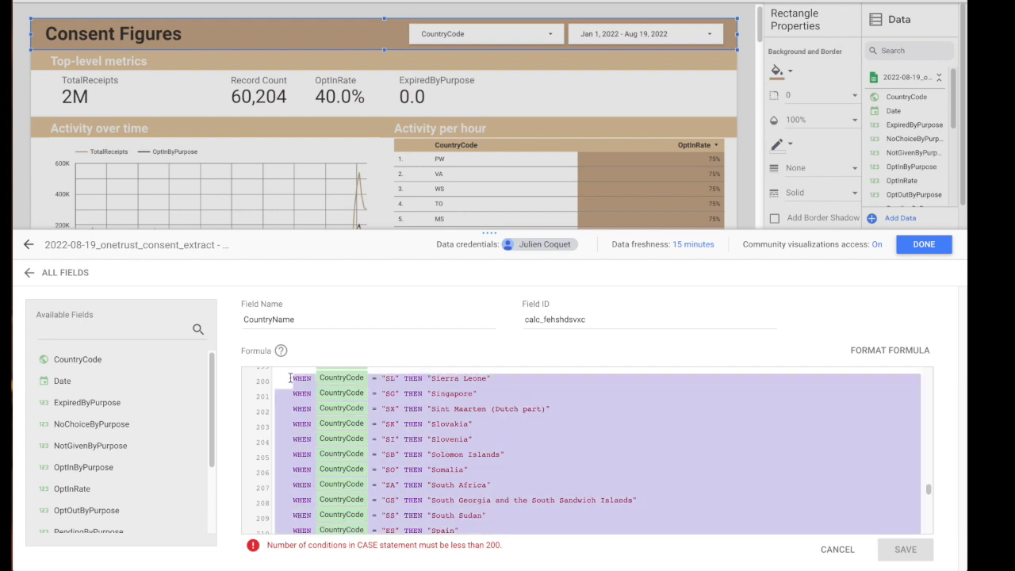
key(BackSpace)
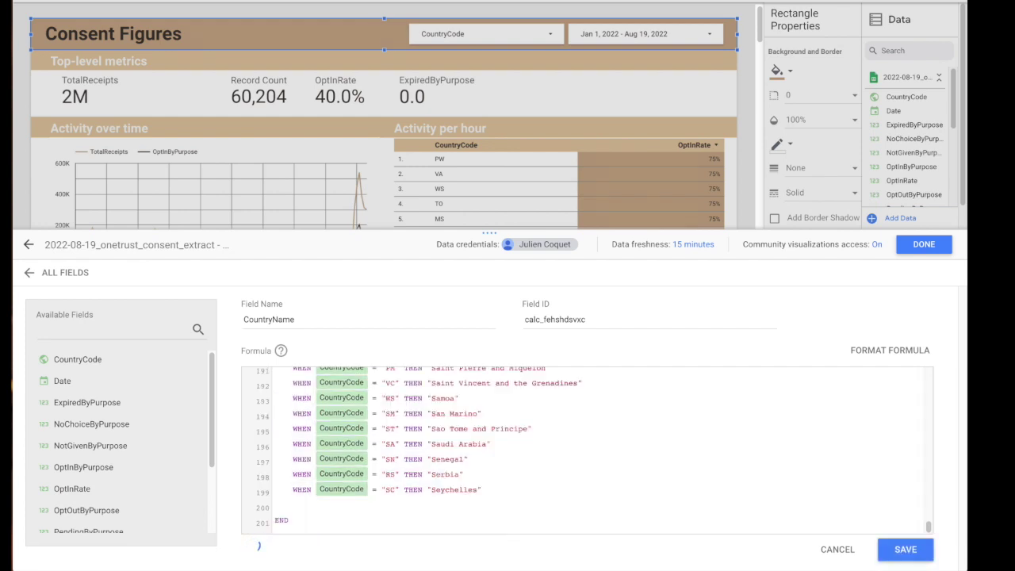
text(ELSE "Other Country)
click(904, 551)
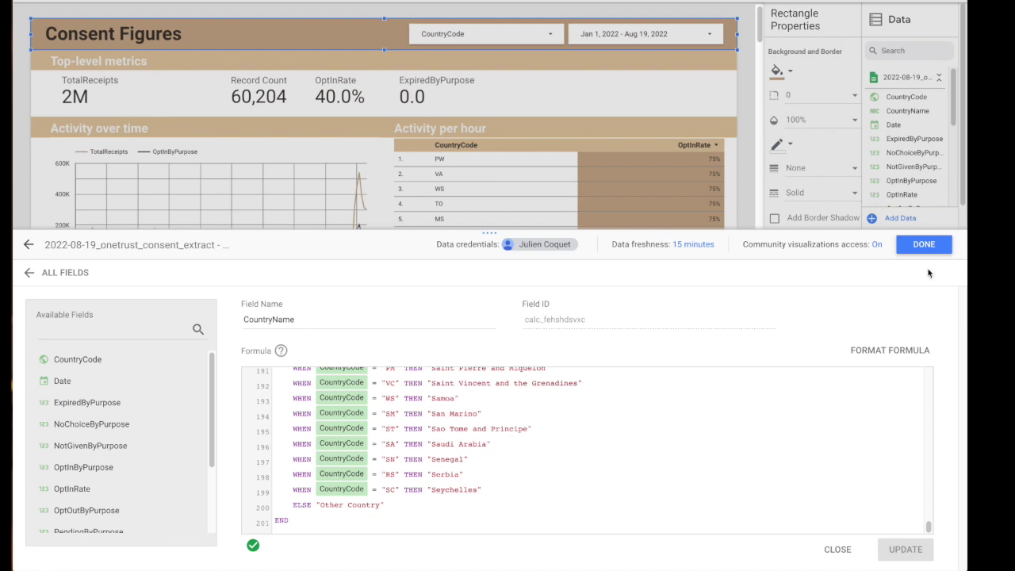
click(924, 245)
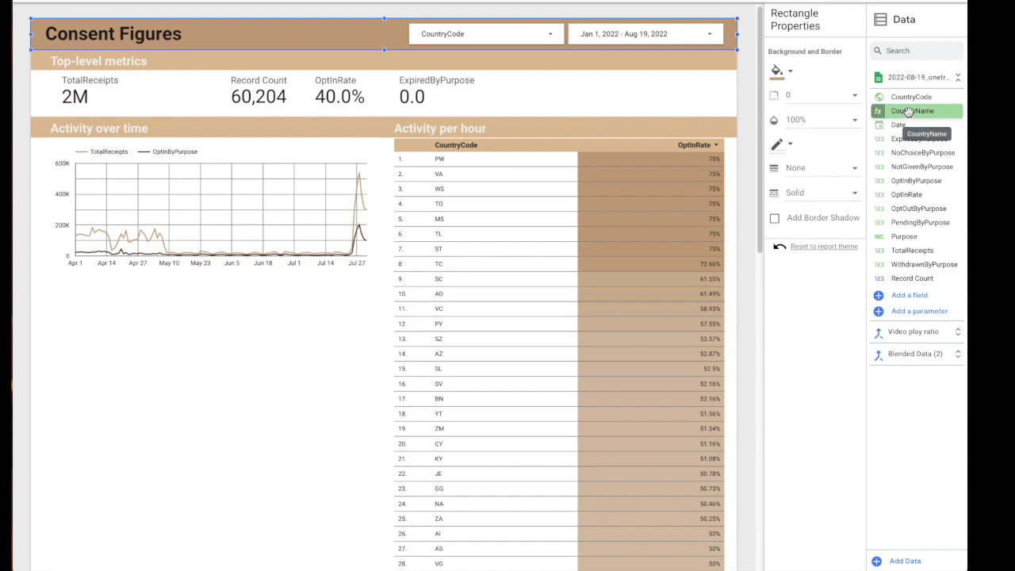
Step: Drag CountryName into the Activity per hour table's dimensions beside CountryCode
click(564, 285)
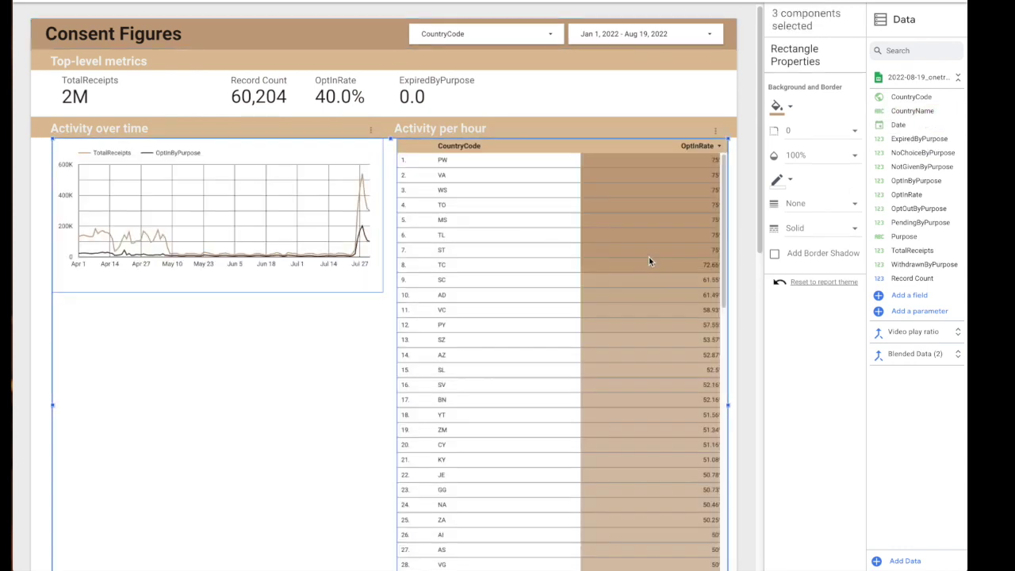
drag(912, 111, 555, 231)
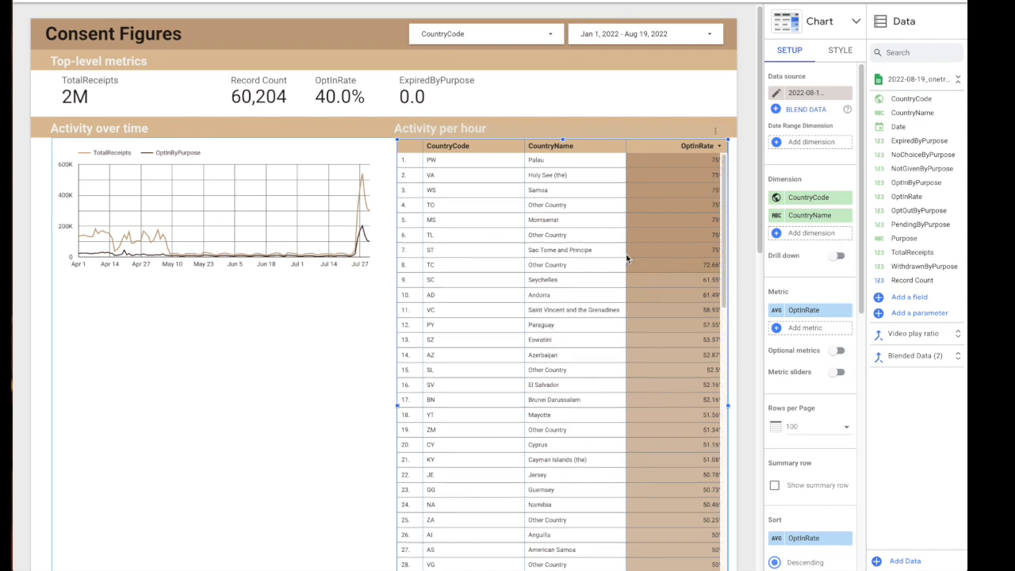
click(274, 4)
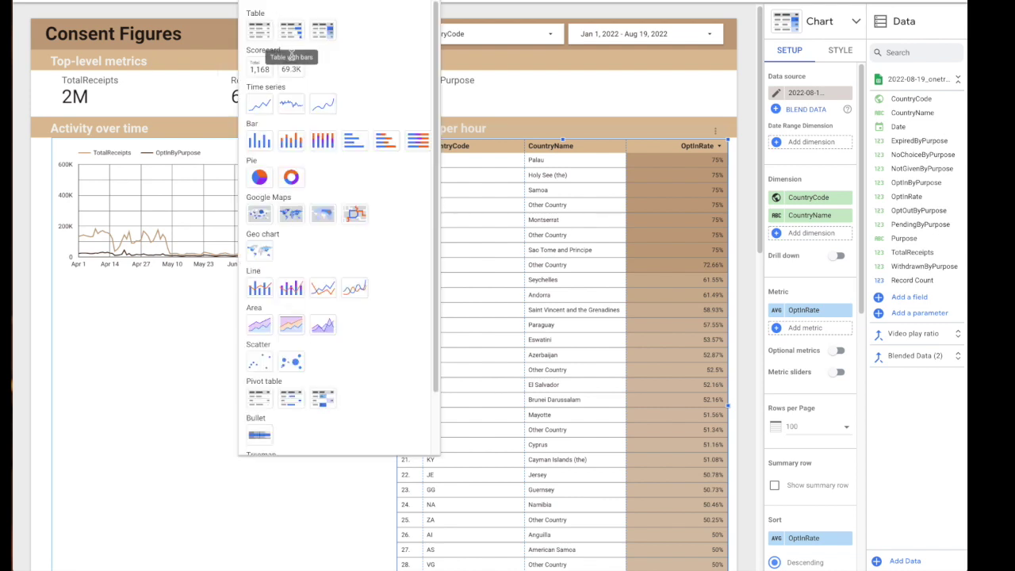
Step: Place a Google Maps bubble map below the time series chart, with CountryName as its Location field
click(261, 215)
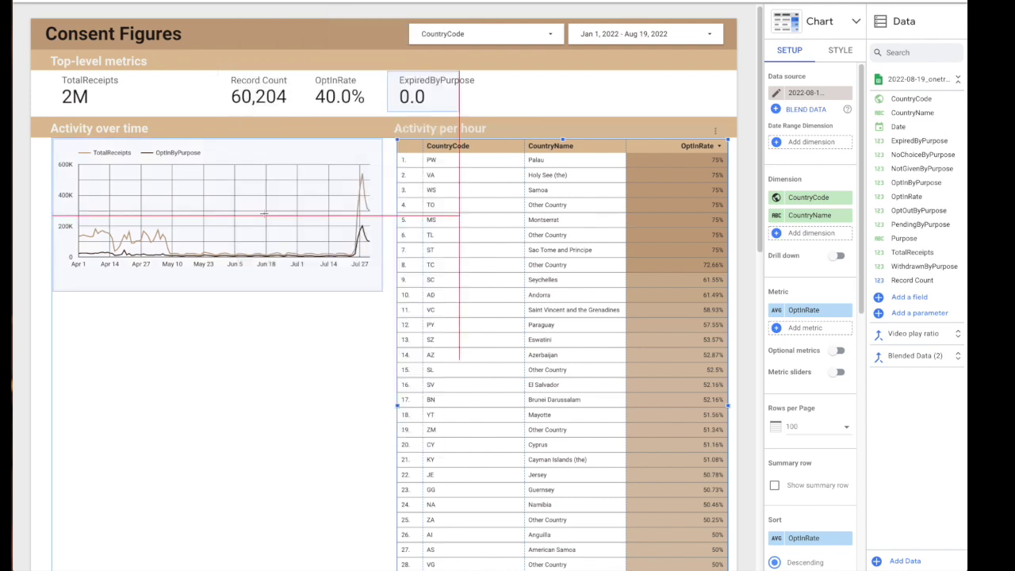
click(151, 312)
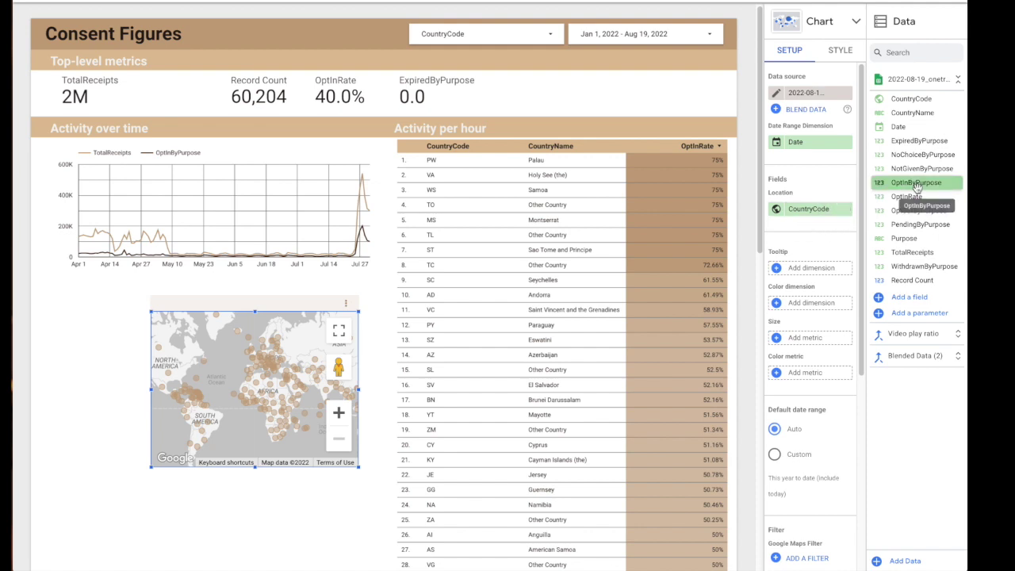
drag(911, 112, 825, 208)
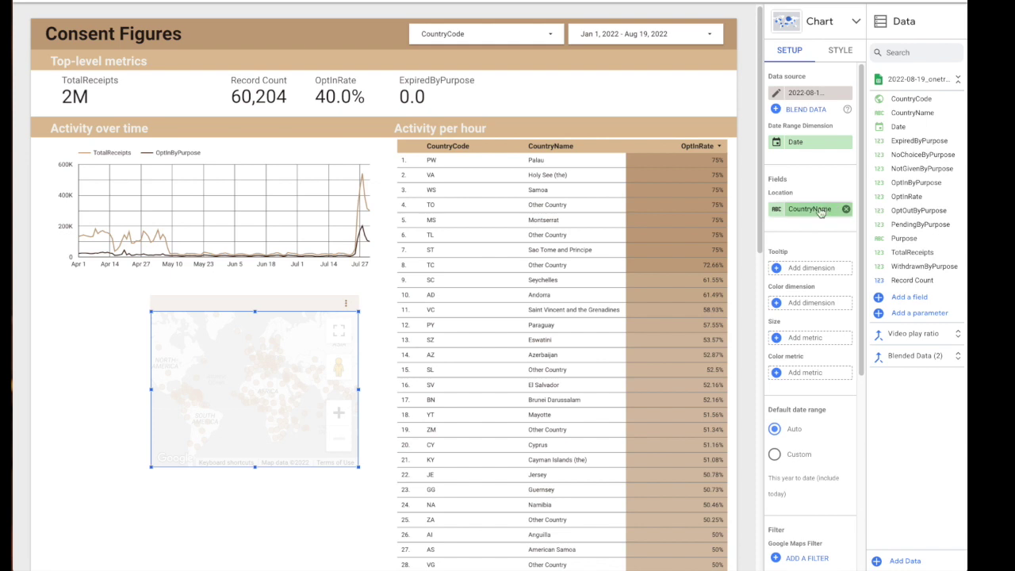